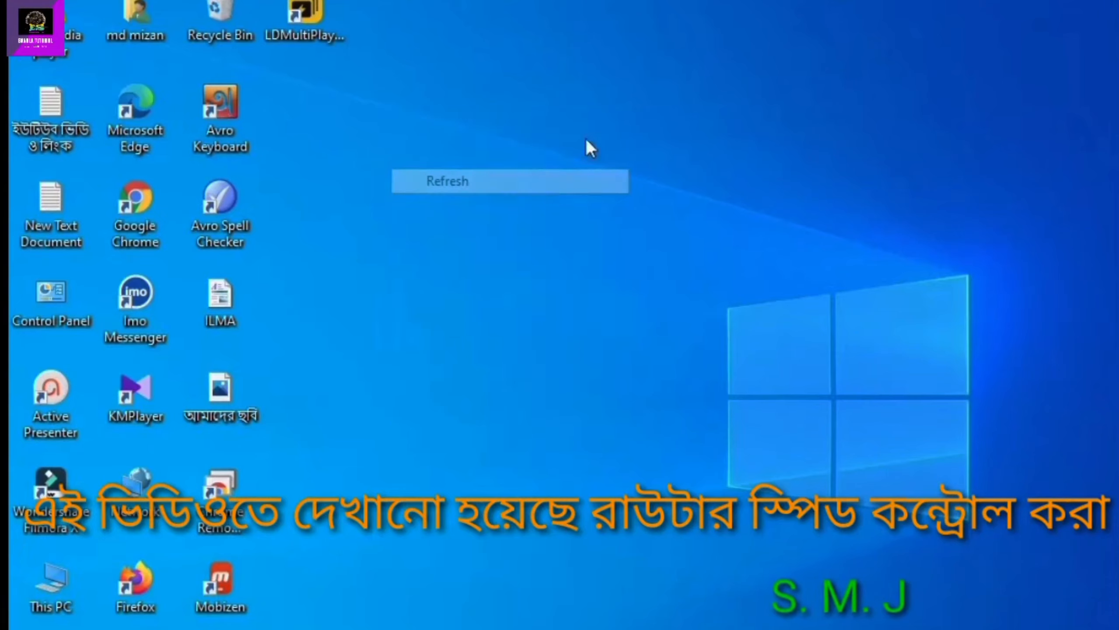
right_click(614, 103)
click(507, 168)
right_click(601, 104)
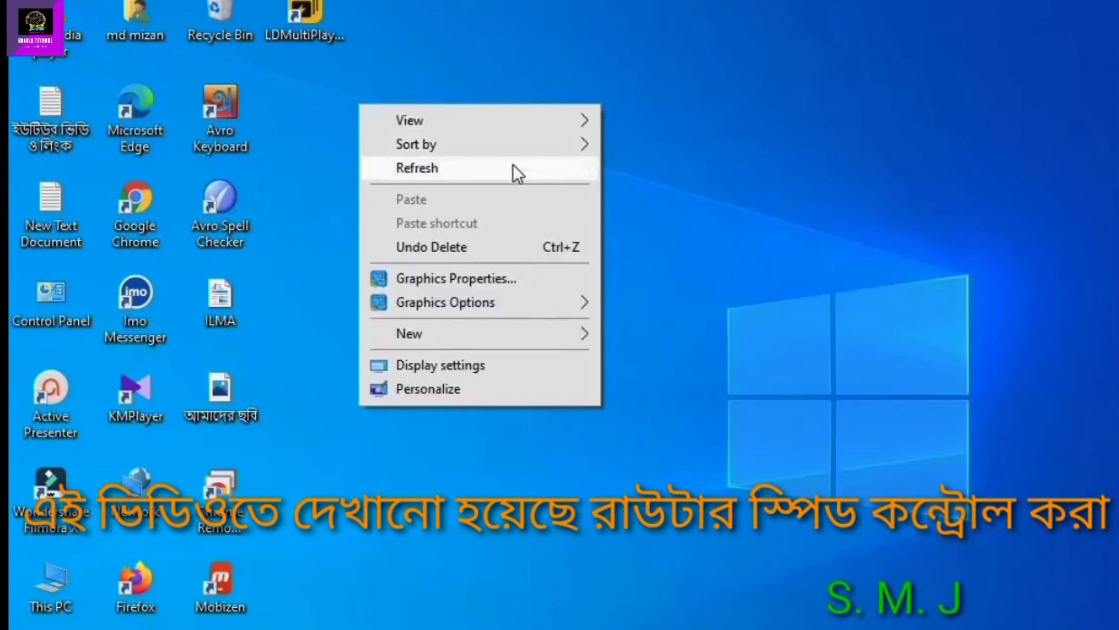
click(512, 168)
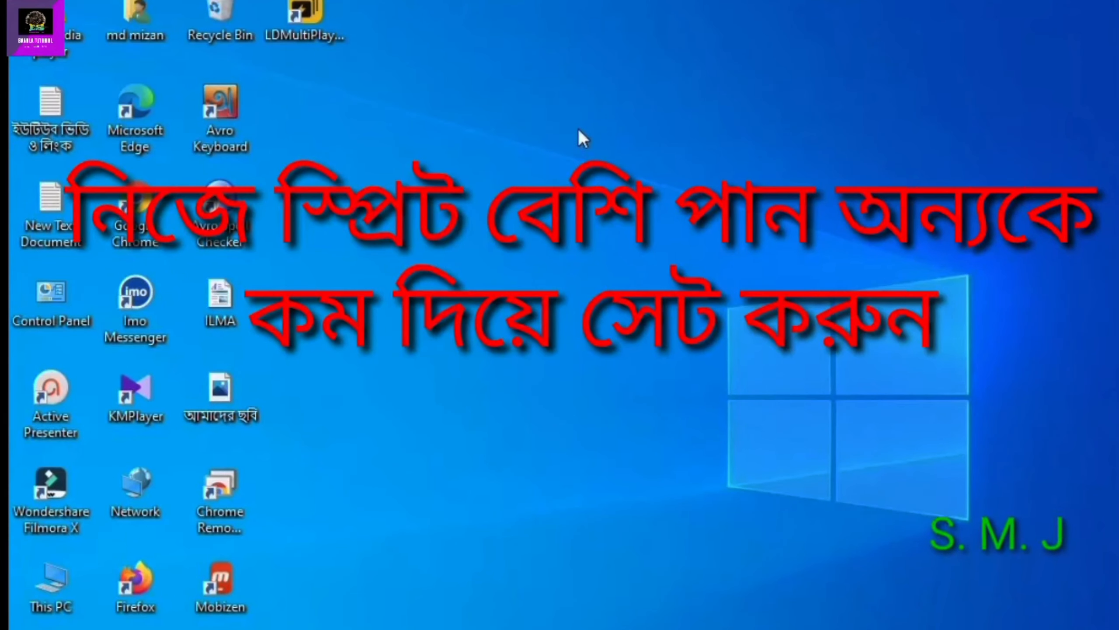
right_click(600, 103)
click(513, 167)
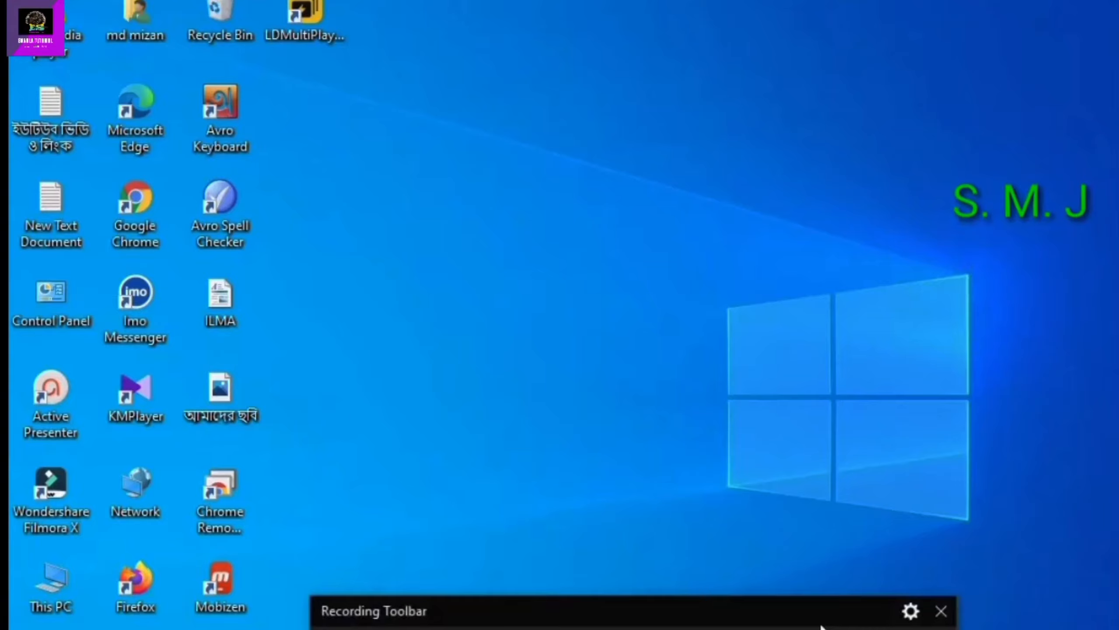
drag(812, 607, 573, 629)
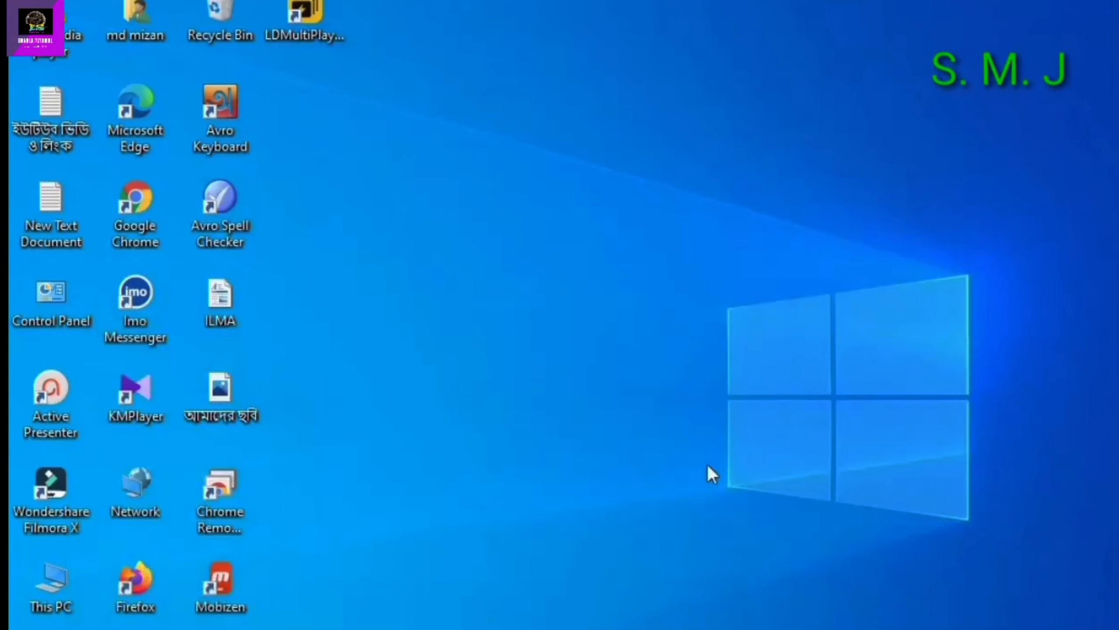
right_click(659, 209)
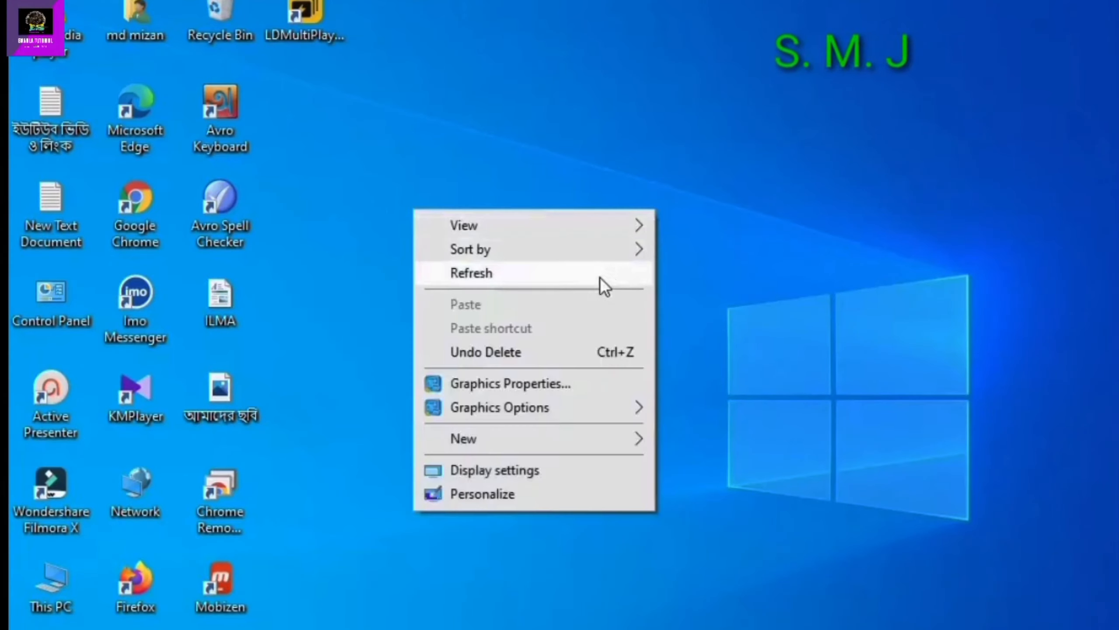
click(600, 276)
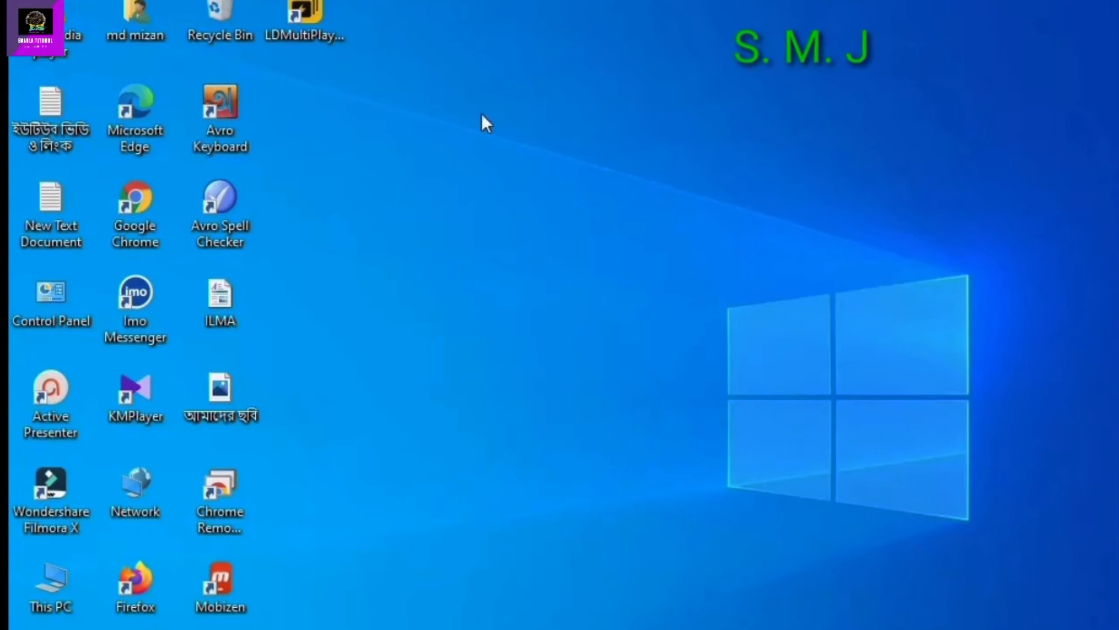
Open the TP-Link router page at 192.168.0.1 in Google Chrome and log in with the saved username and password.
double_click(131, 217)
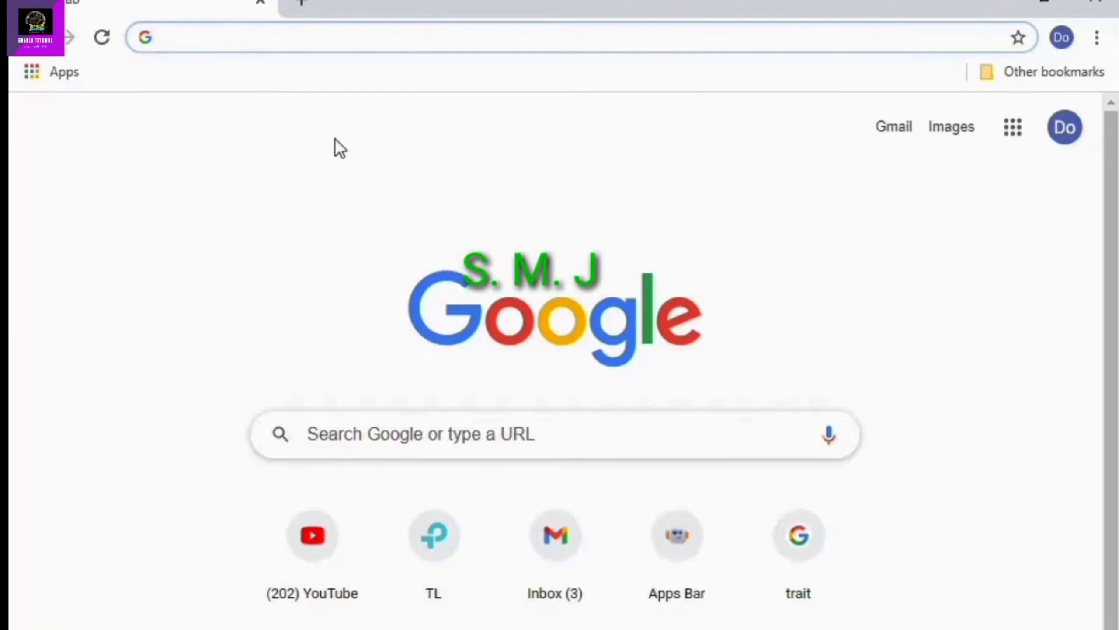
click(396, 541)
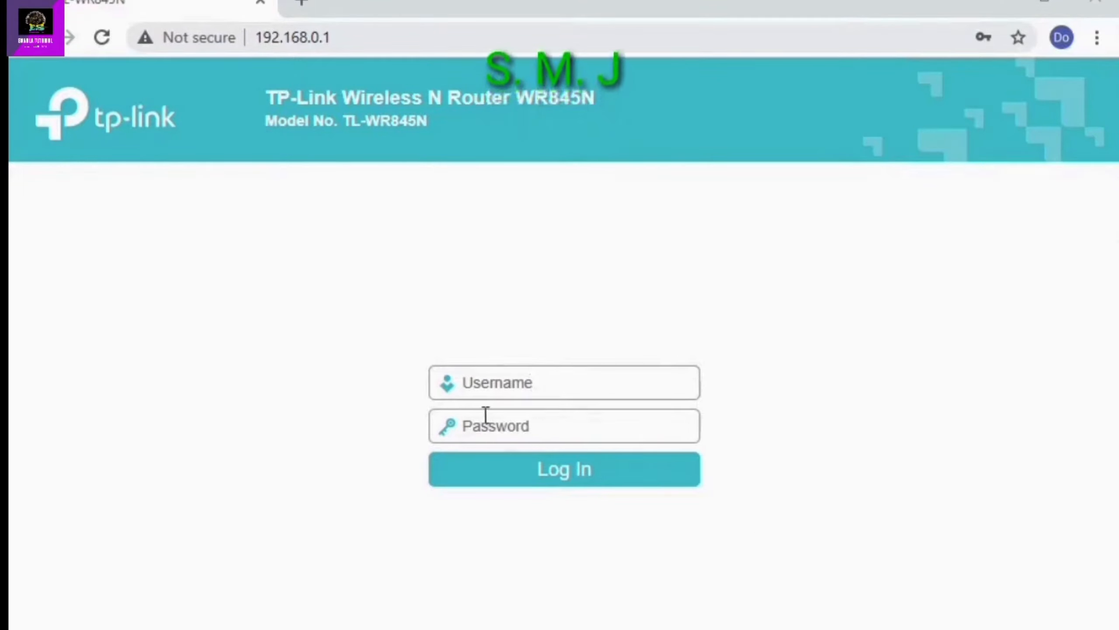
click(569, 374)
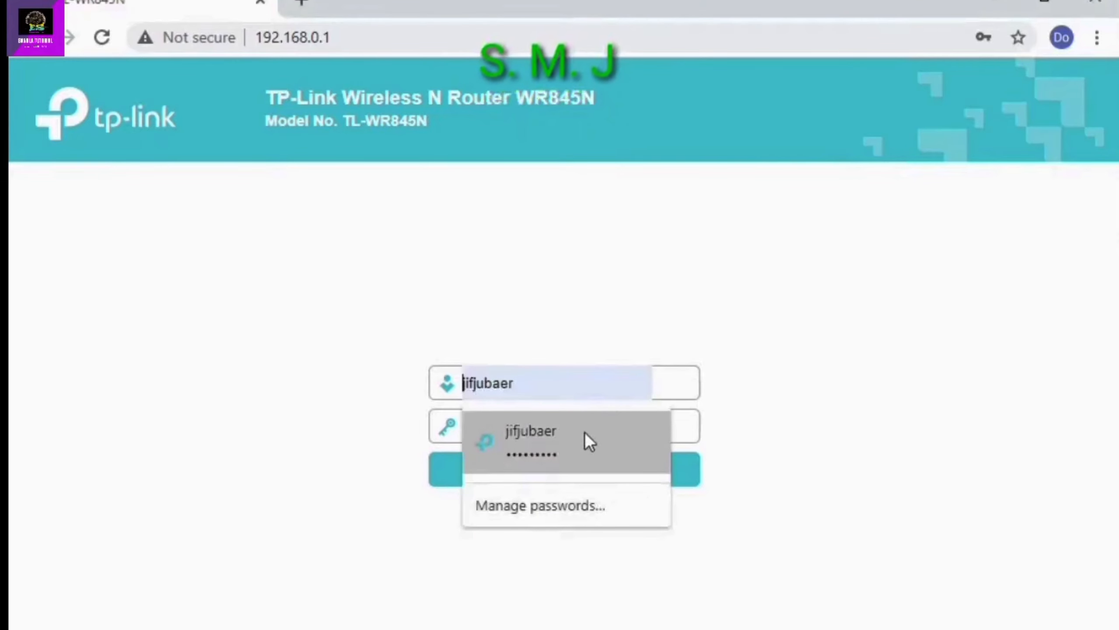
click(573, 440)
click(563, 475)
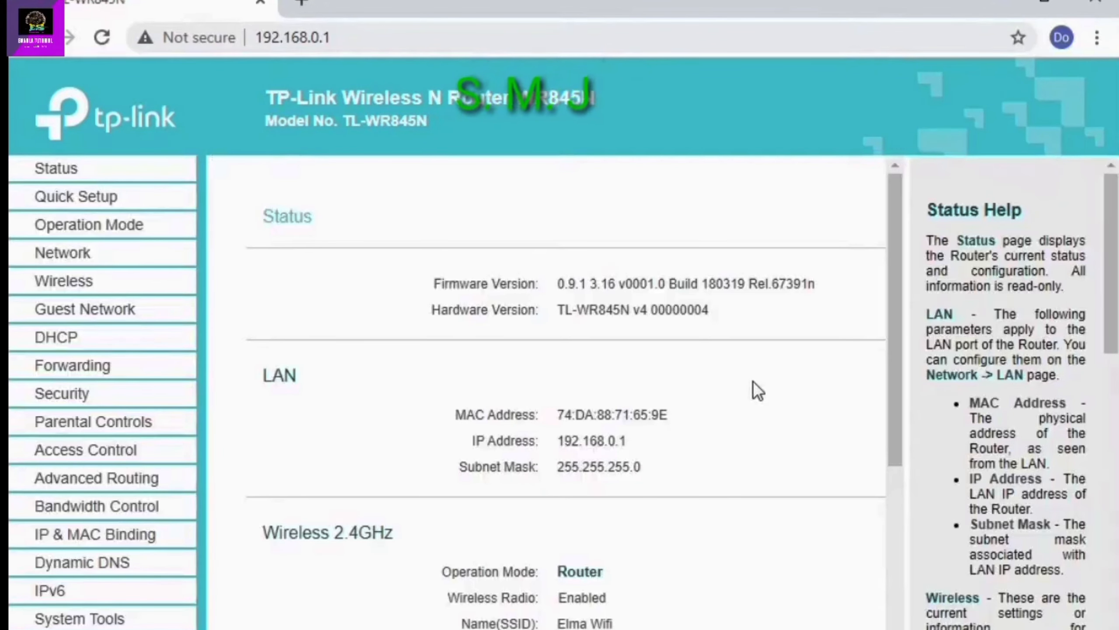
Open the DHCP clients list and examine the names and assigned IP addresses of the connected devices.
scroll(445, 350, down, 5)
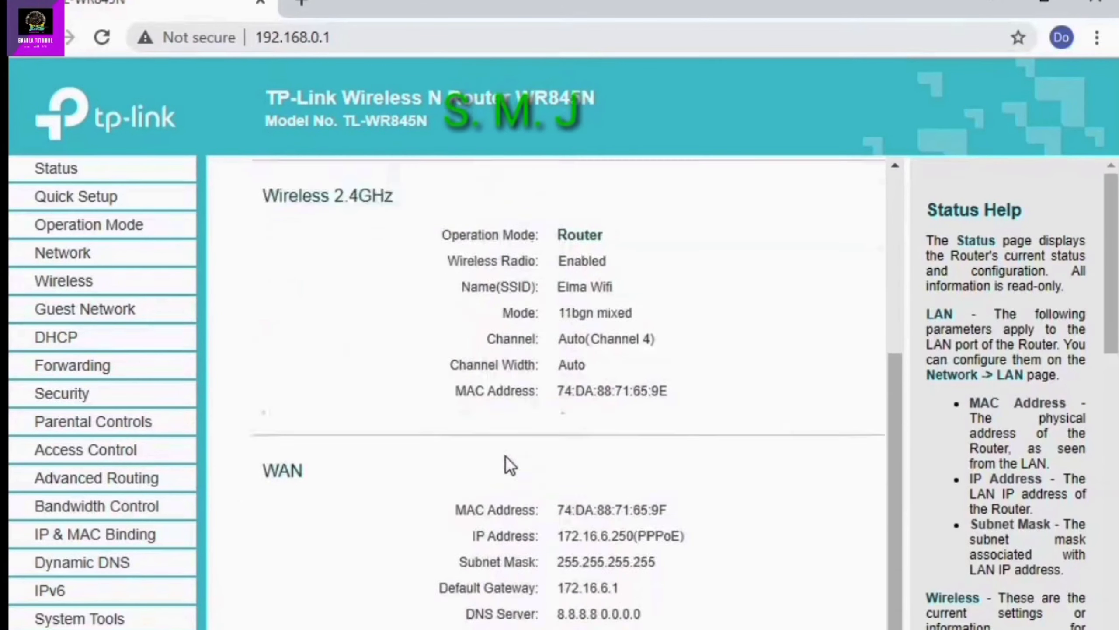
scroll(508, 465, up, 5)
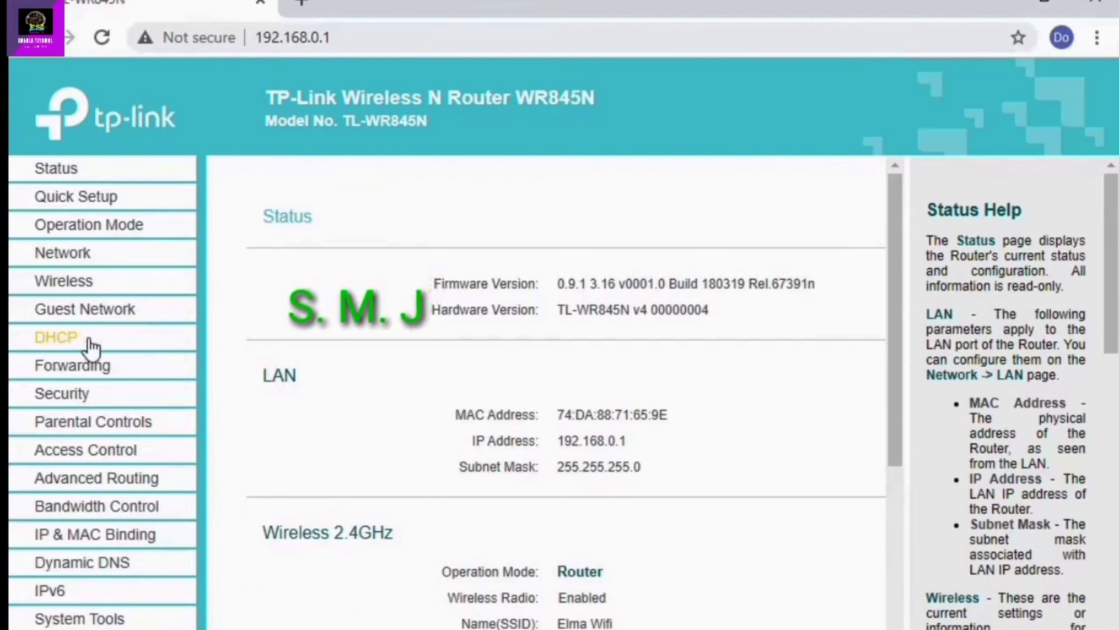
click(71, 343)
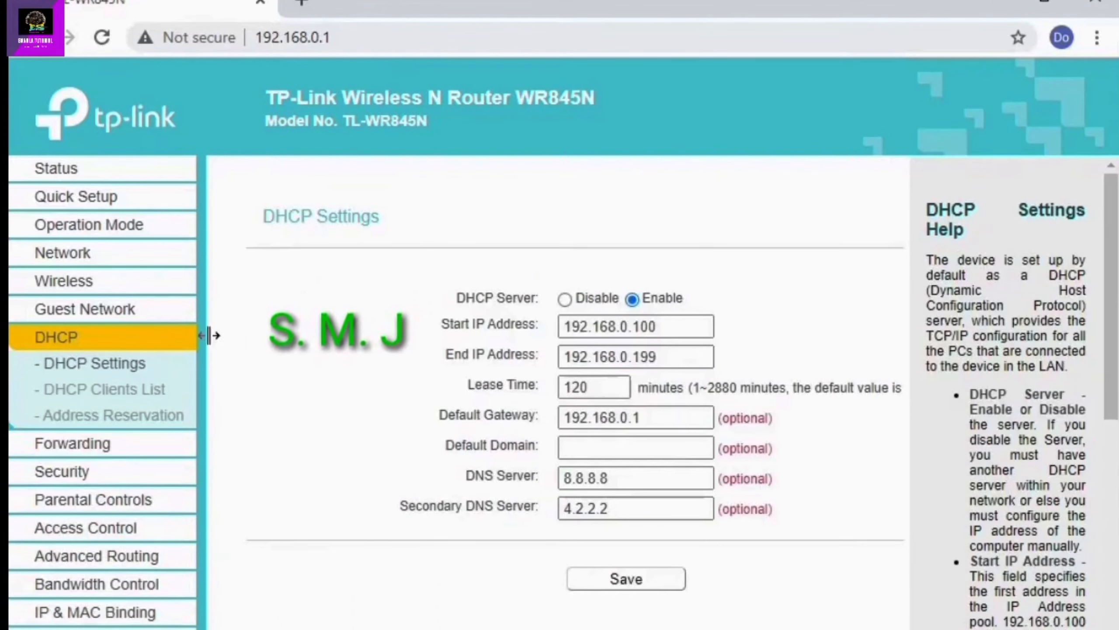
click(138, 389)
scroll(621, 467, down, 2)
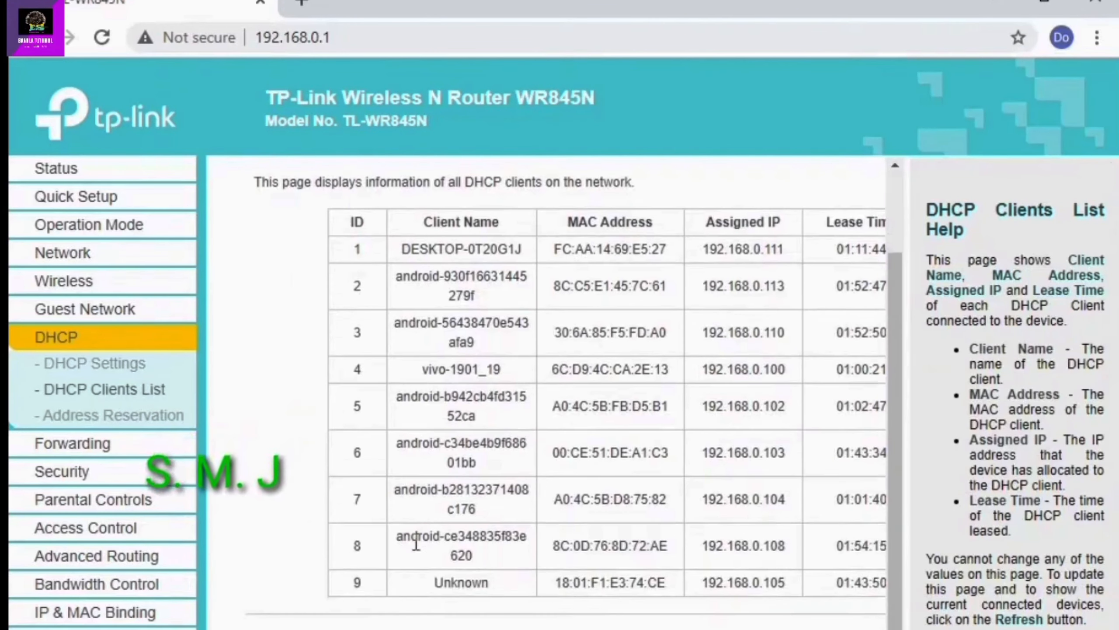
scroll(470, 556, up, 2)
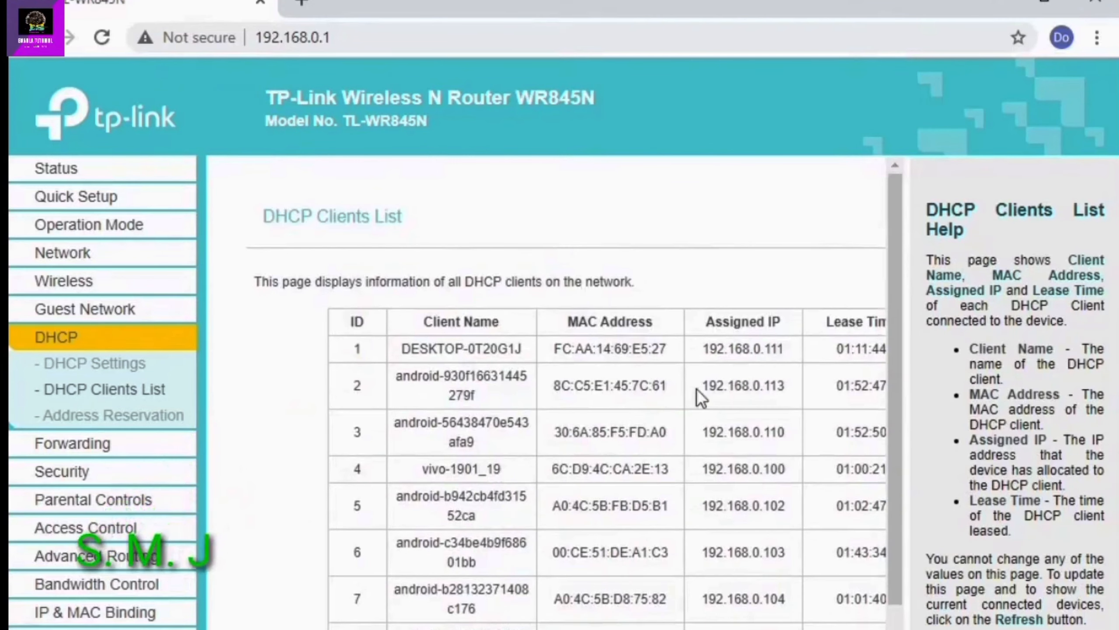
scroll(755, 440, down, 2)
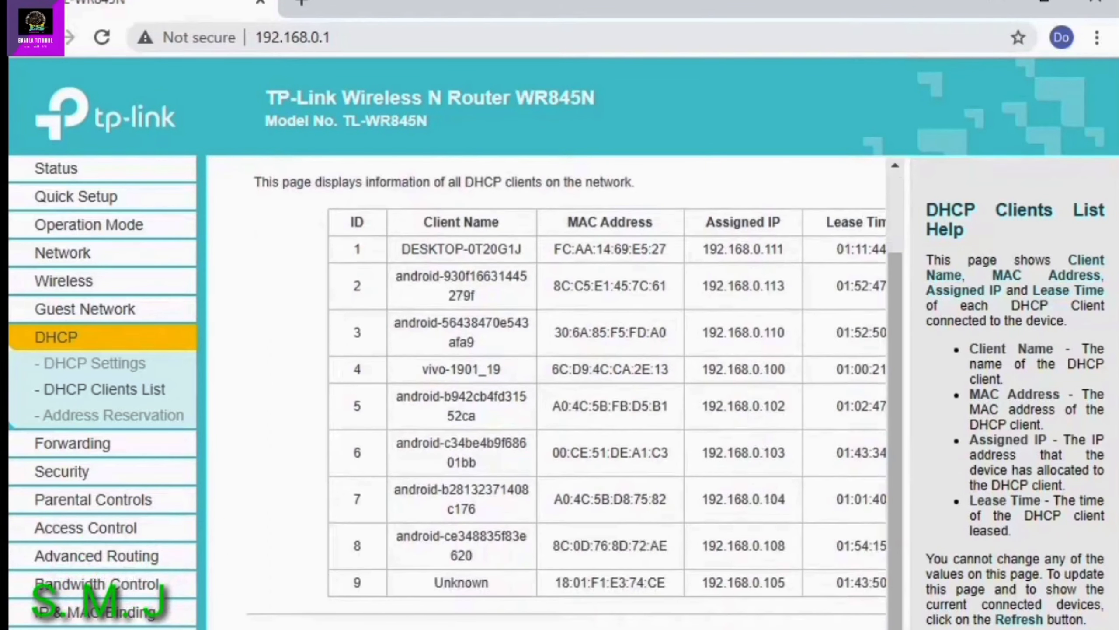
scroll(547, 397, right, 3)
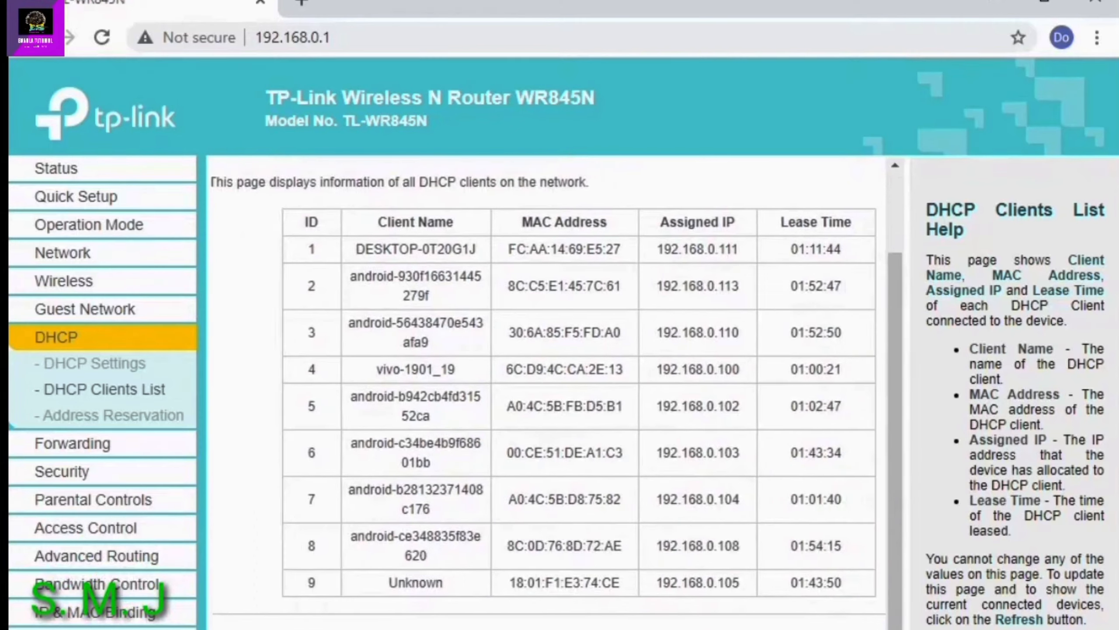
scroll(528, 386, left, 1)
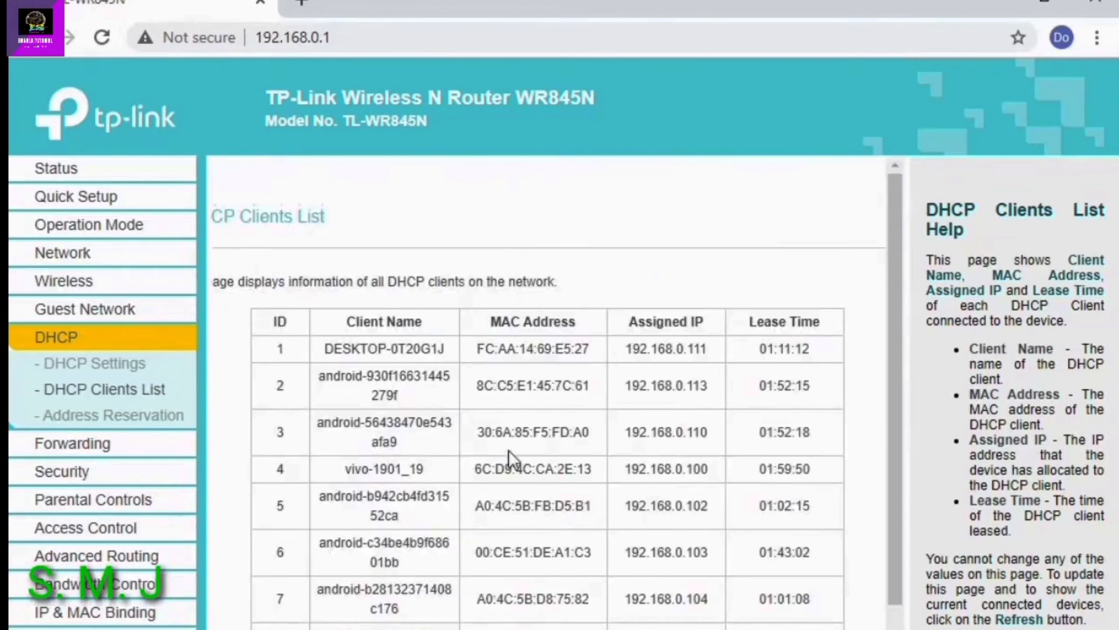
scroll(509, 450, down, 2)
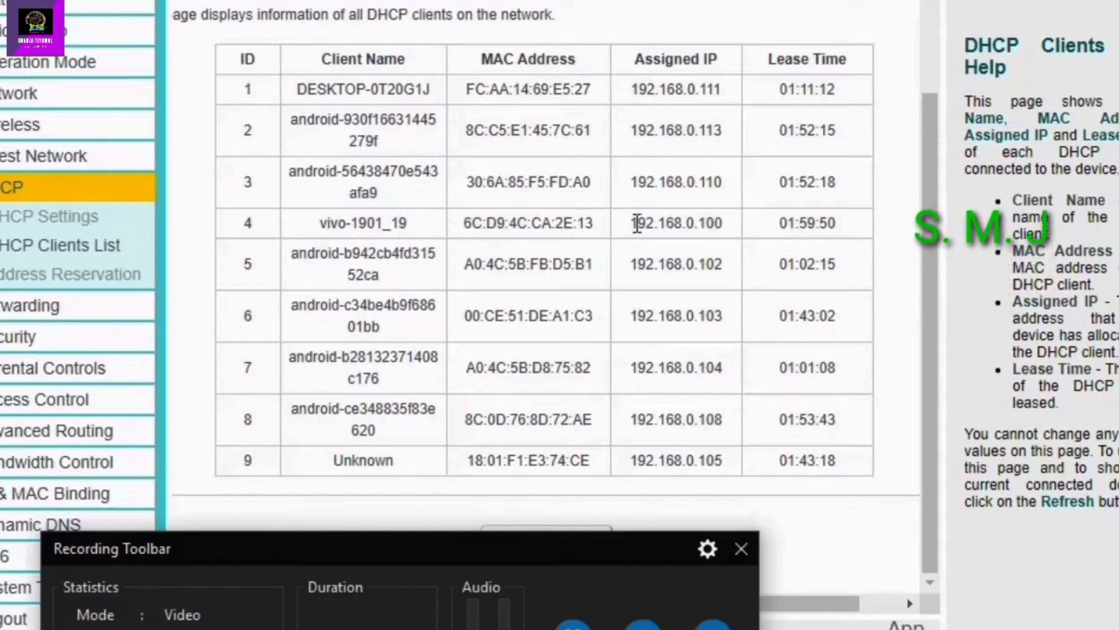
Start a new bandwidth control rule with the vivo-1901_19 client's assigned IP, 192.168.0.100, as the start of the IP range.
drag(631, 223, 727, 225)
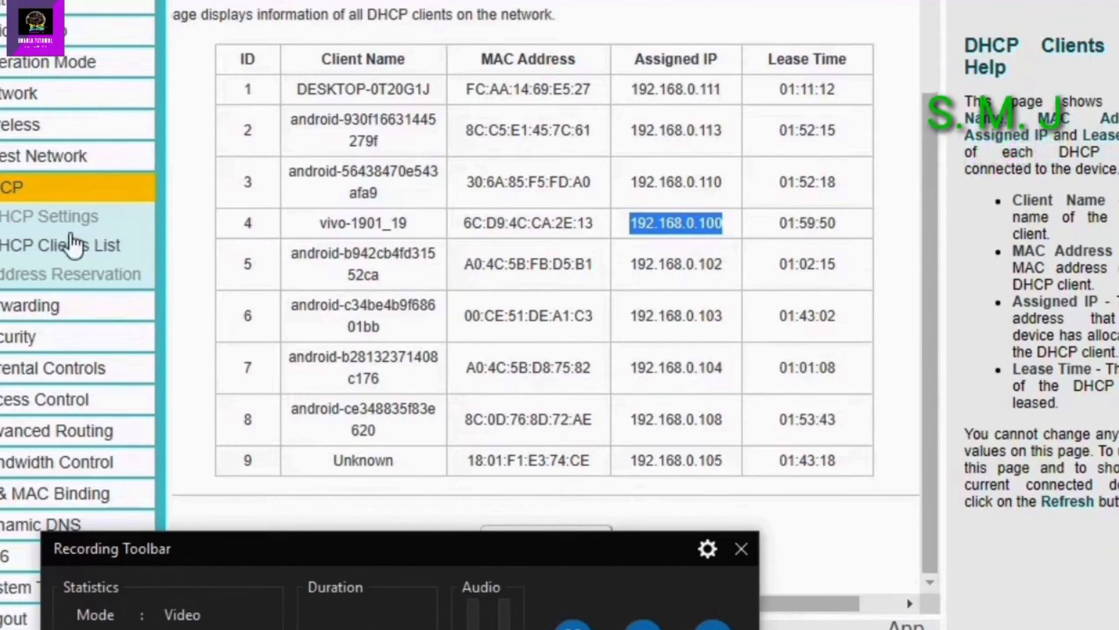
drag(564, 555, 564, 626)
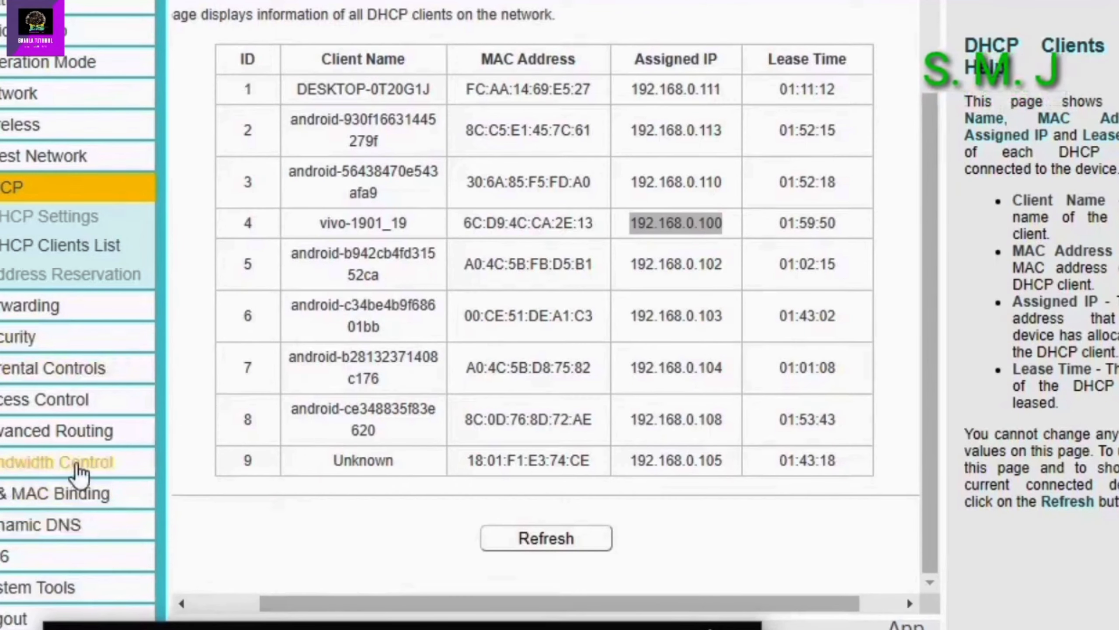
click(87, 471)
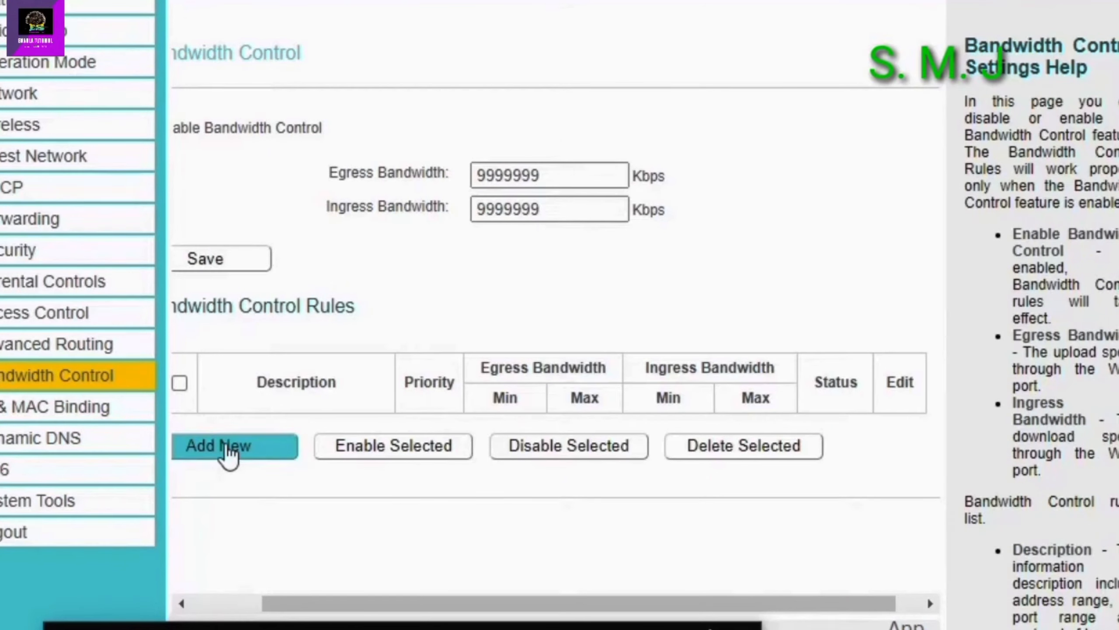
click(227, 453)
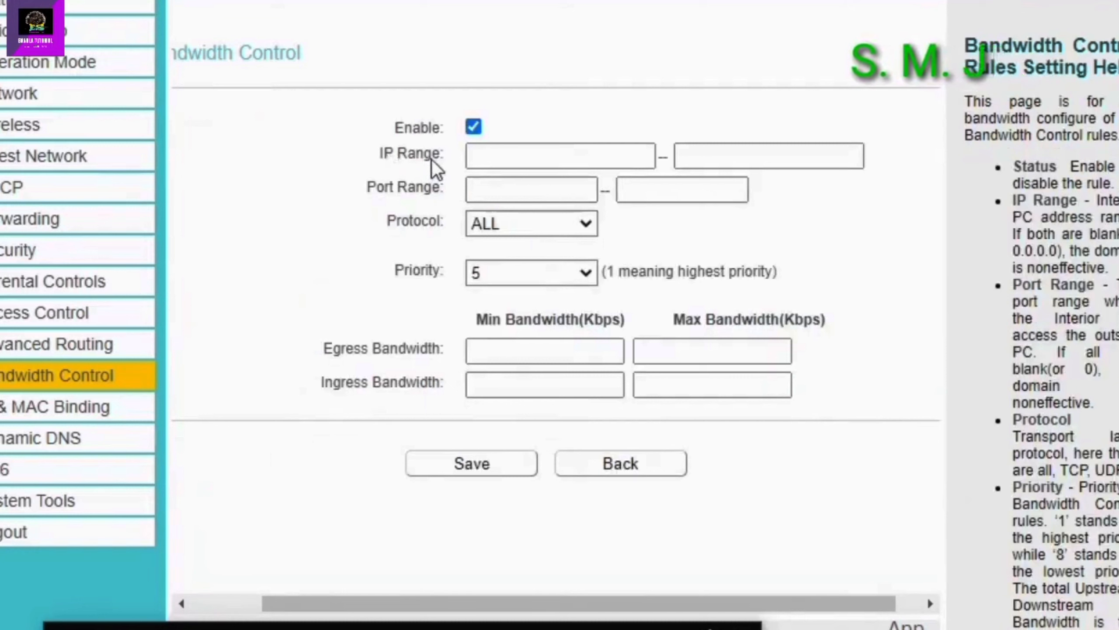
click(524, 158)
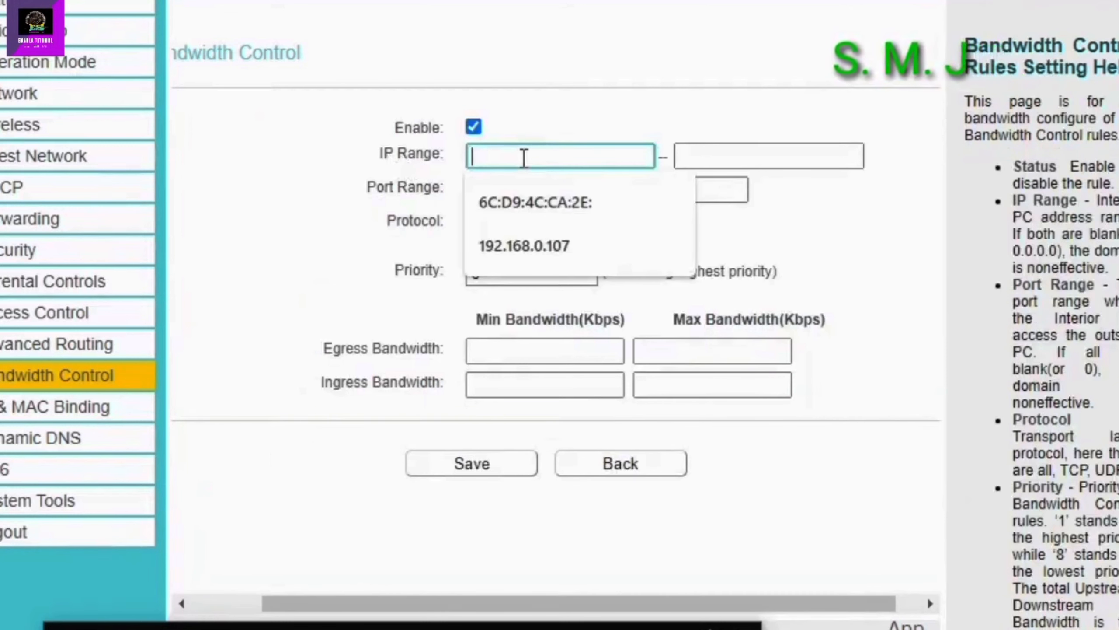
text(192.168.0.100)
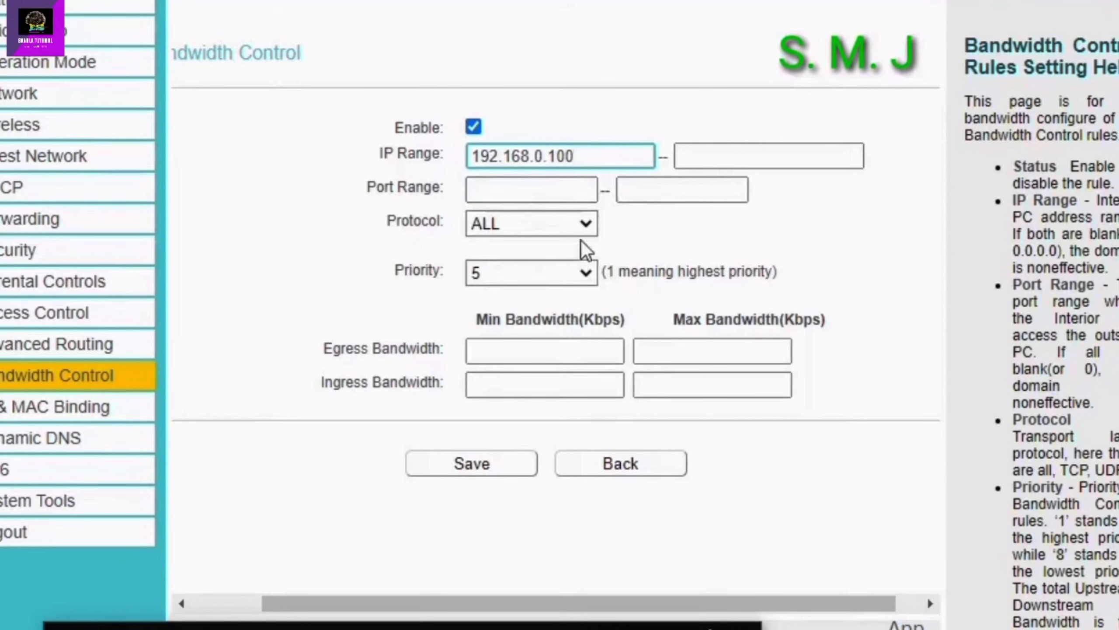
Set the rule's egress bandwidth to 10 minimum and 100 maximum and its ingress bandwidth to 10 for both, in Kbps, and save the rule.
click(518, 353)
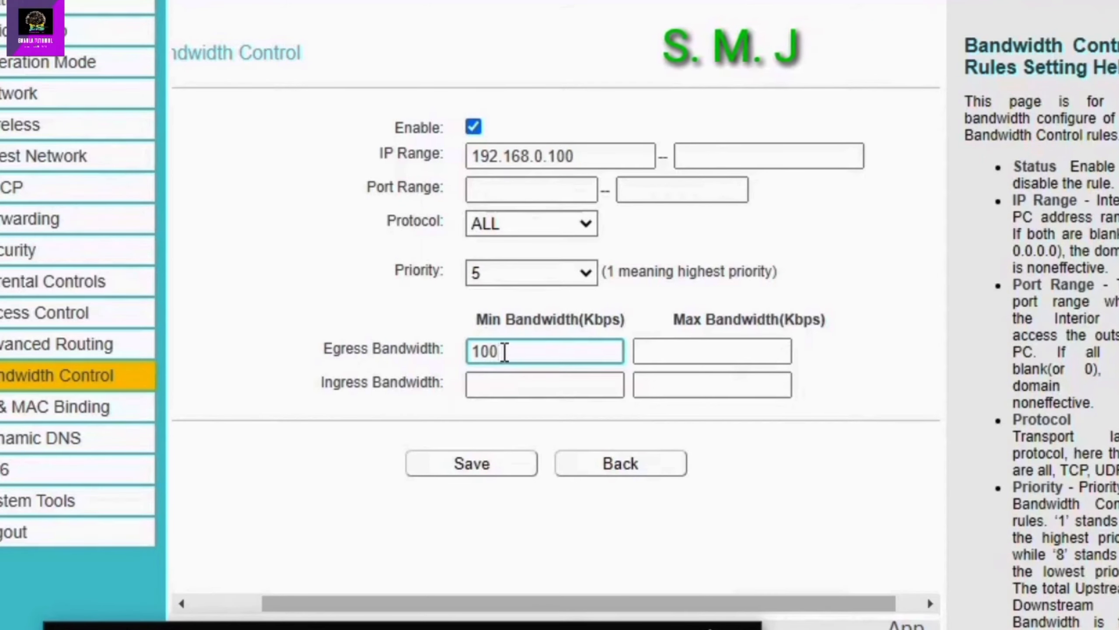
click(741, 337)
click(721, 348)
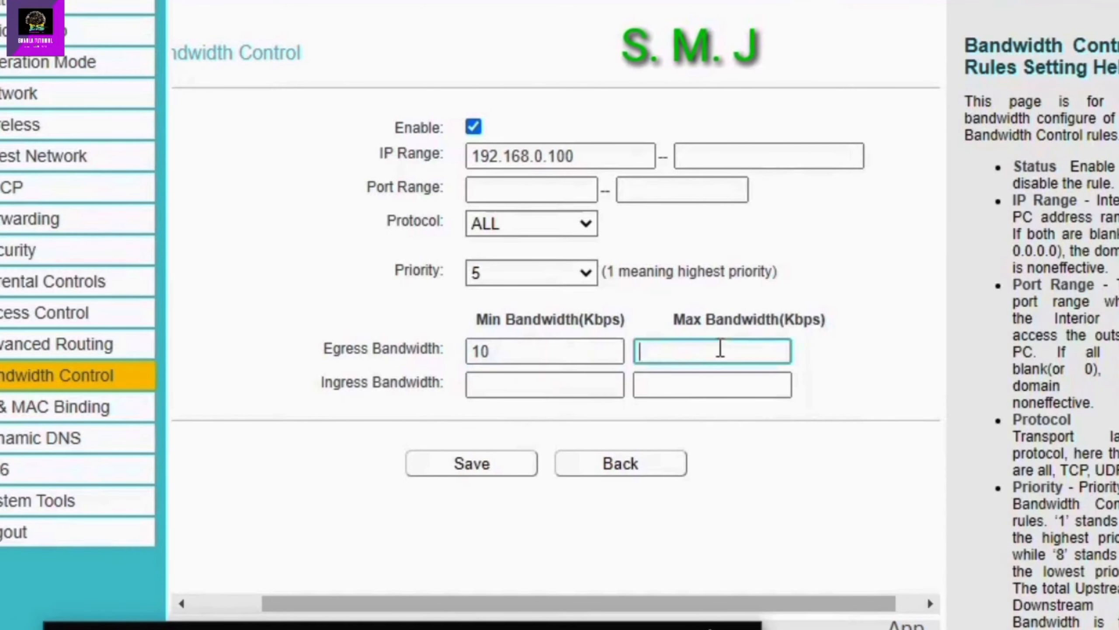
click(572, 378)
text(10)
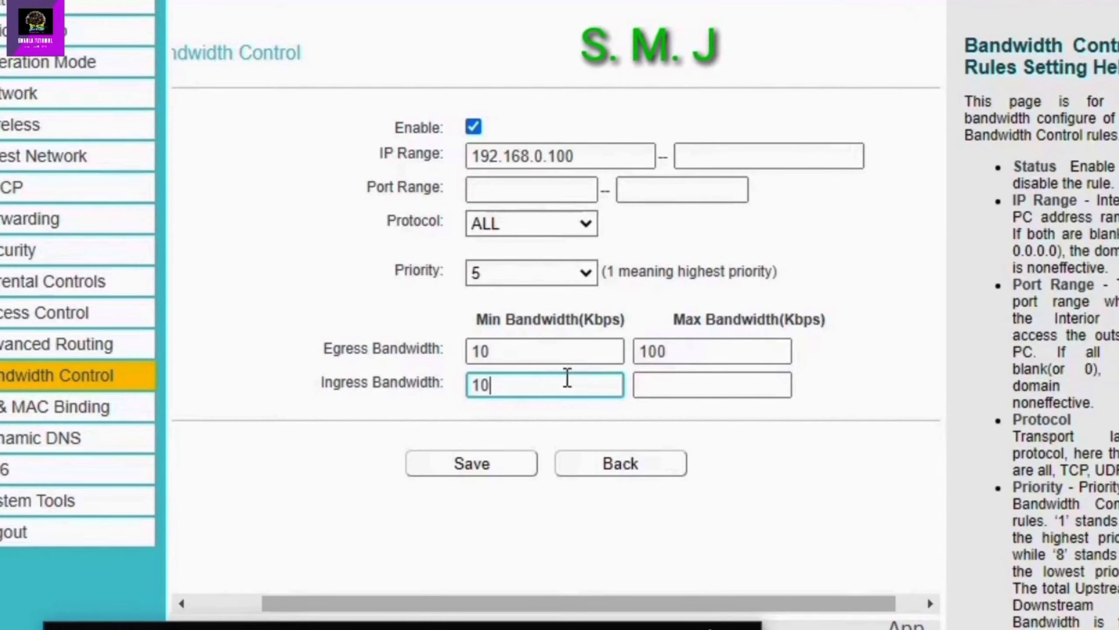
click(700, 384)
text(10)
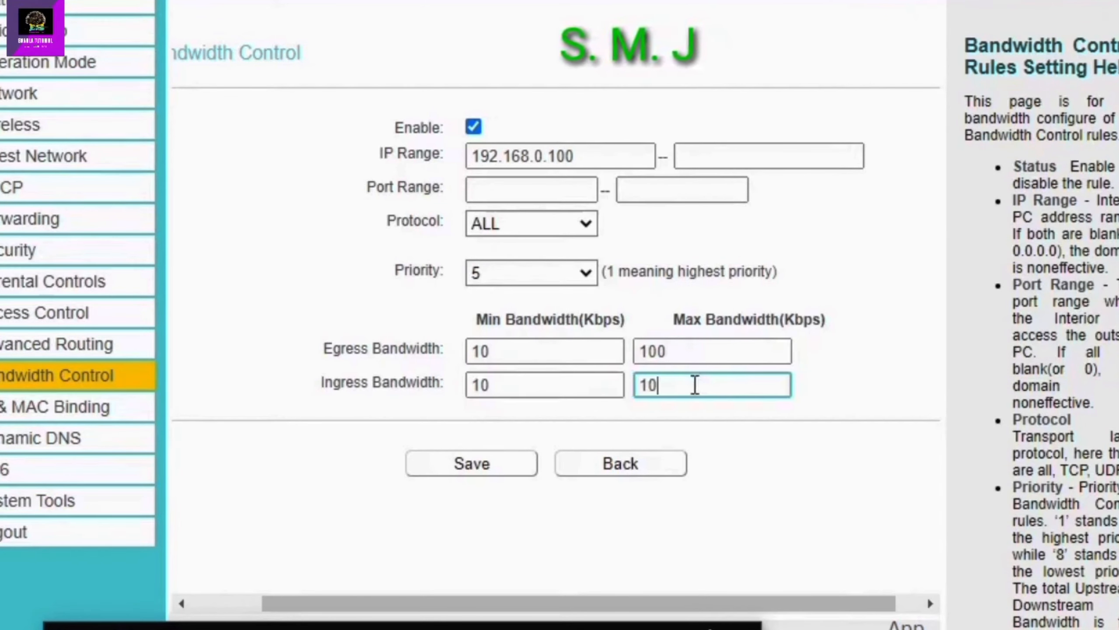
click(631, 561)
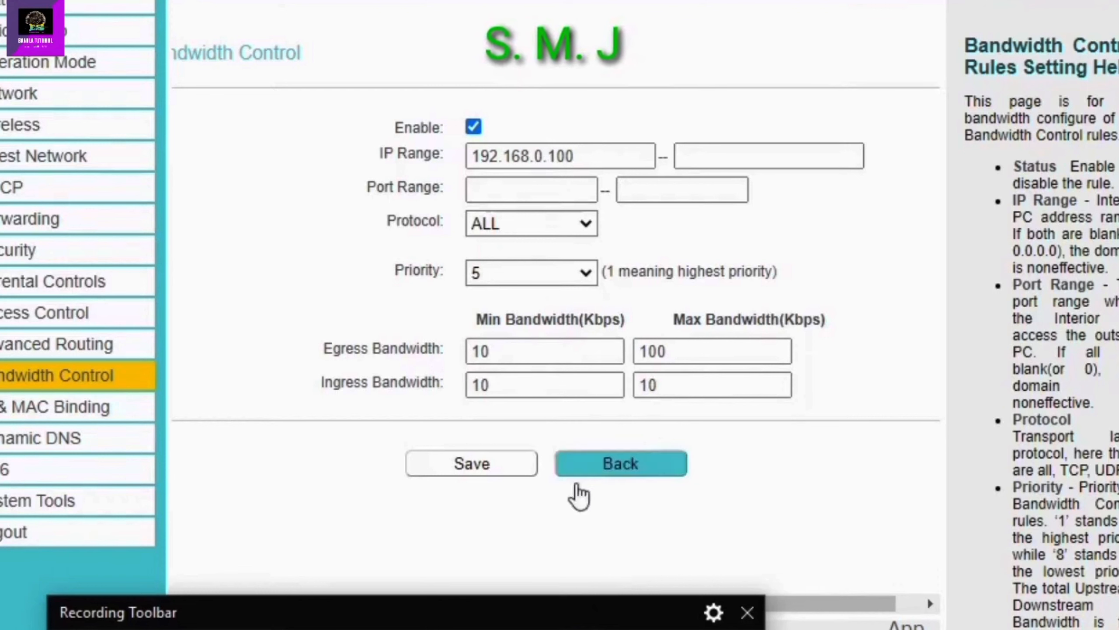
click(489, 464)
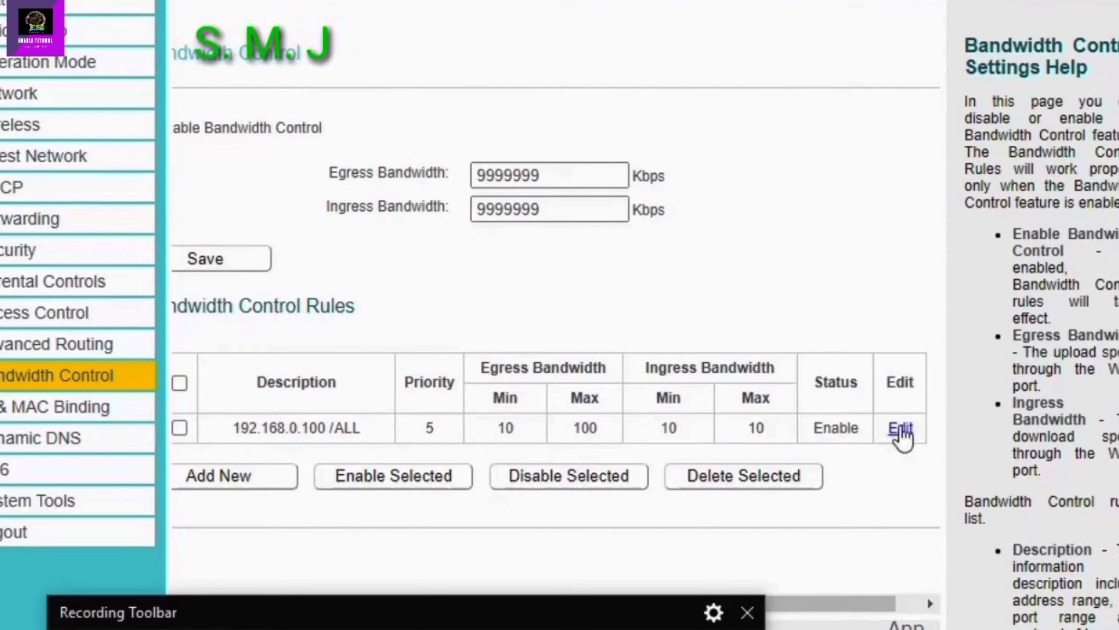
Edit the 192.168.0.100 rule to set its maximum ingress bandwidth to 100 Kbps, and save it.
click(901, 429)
click(683, 390)
text(00)
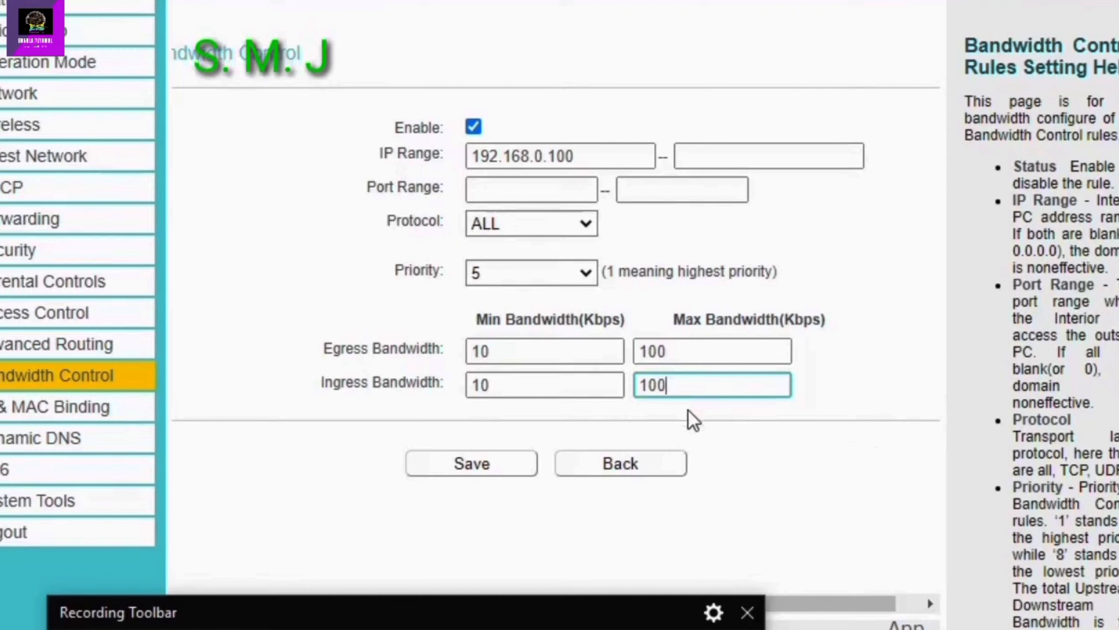
click(518, 467)
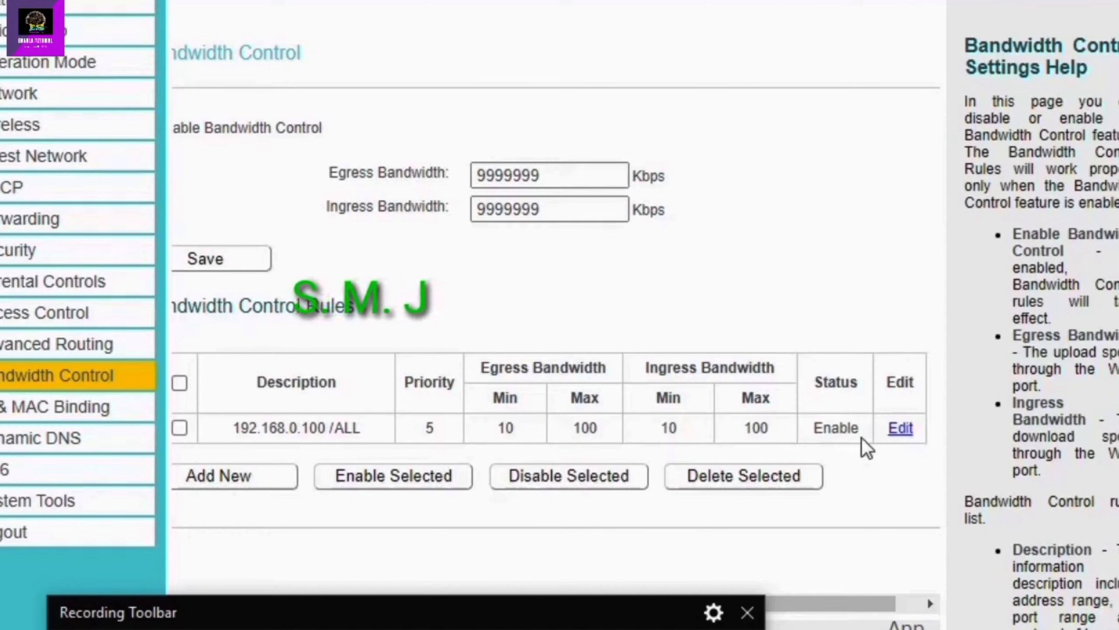
Edit the 192.168.0.100 bandwidth rule to set its minimum egress and minimum ingress bandwidth to 200 Kbps.
click(899, 428)
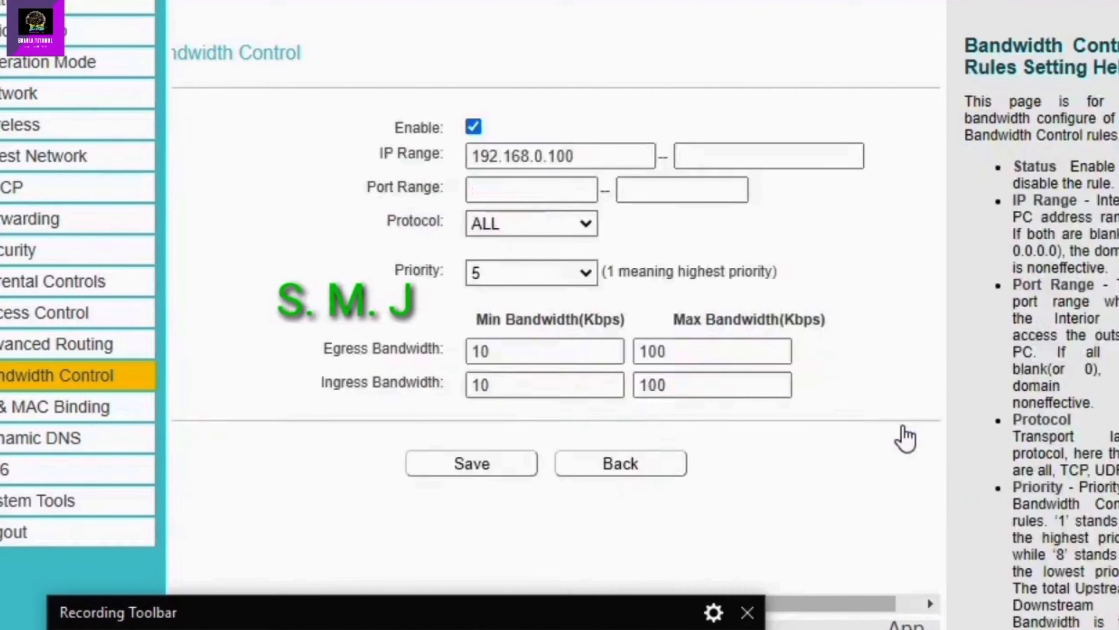
click(513, 350)
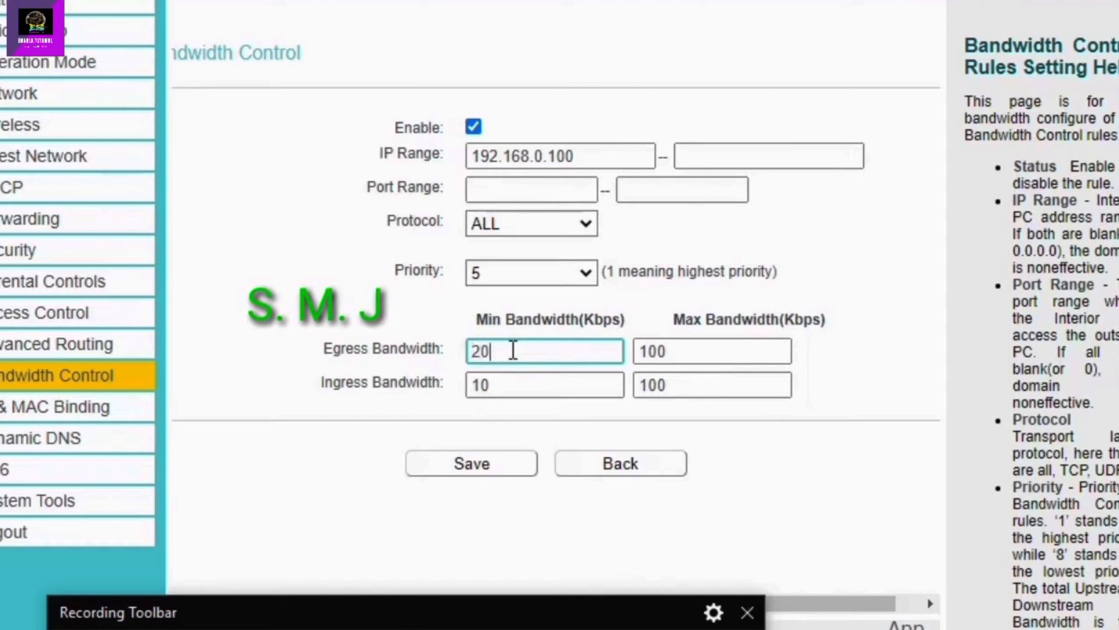
click(503, 386)
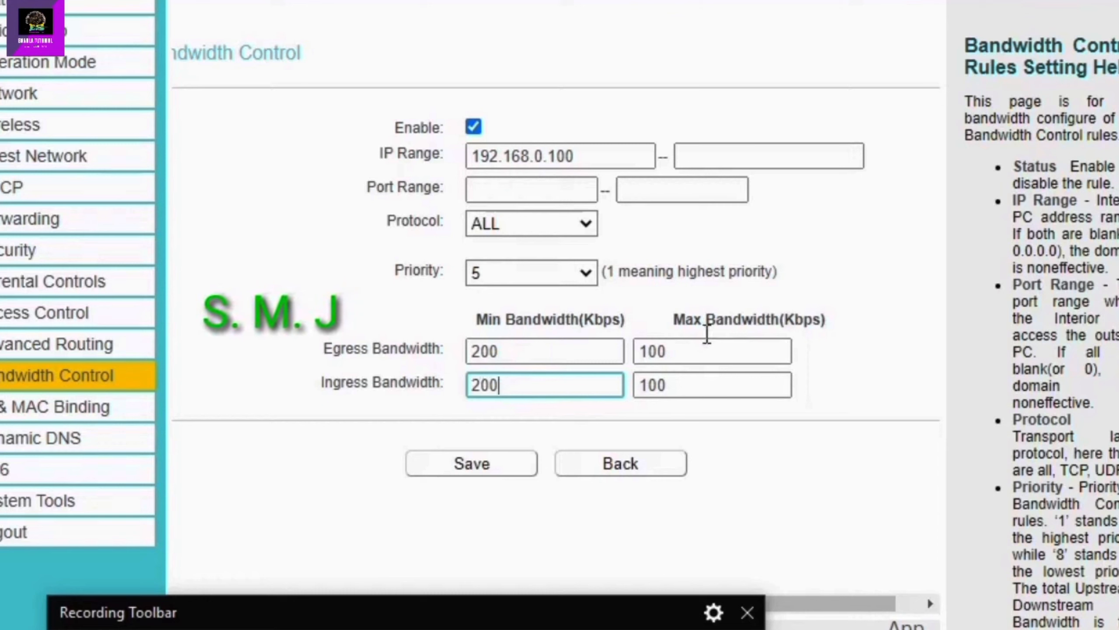
Set the rule's maximum egress and maximum ingress bandwidth to 500 Kbps, and save the rule.
click(692, 351)
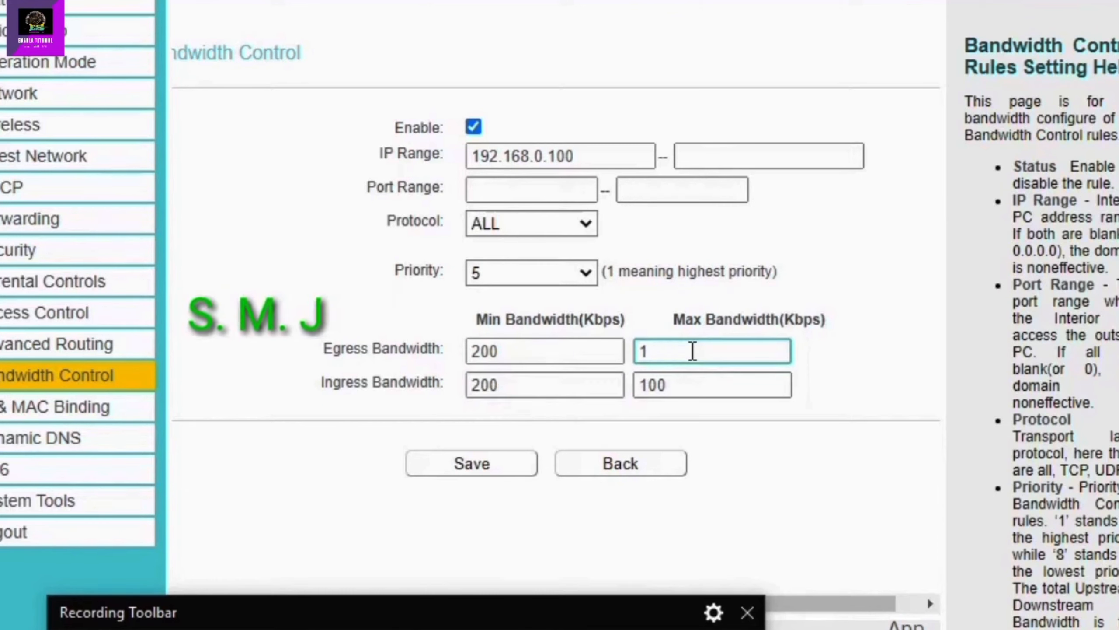
text(500)
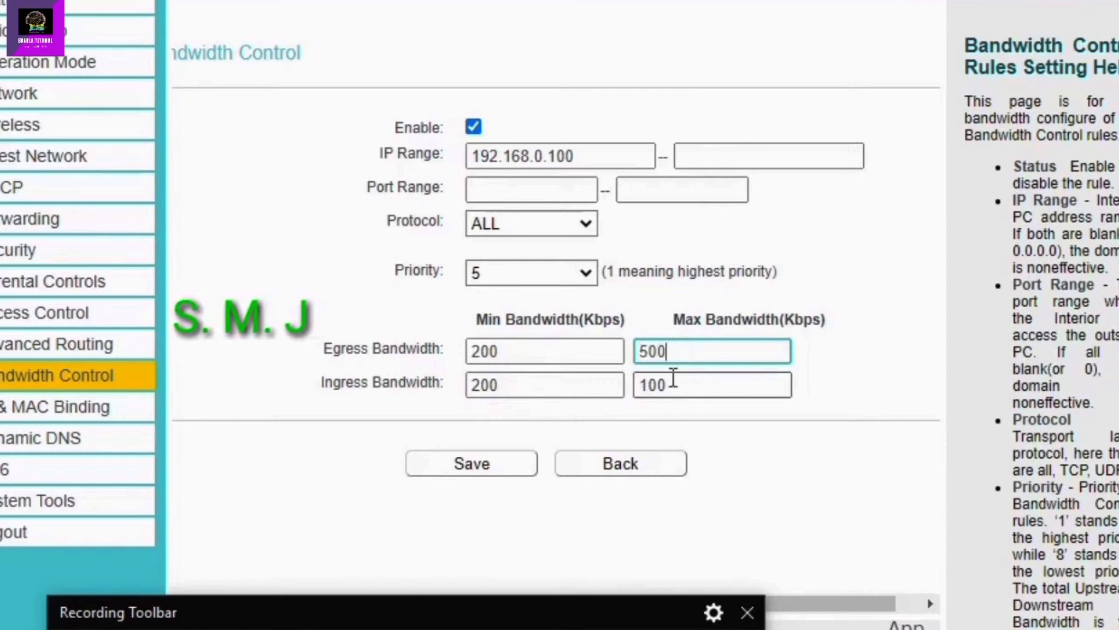
click(673, 385)
key(BackSpace)
key(BackSpace)
key(BackSpace)
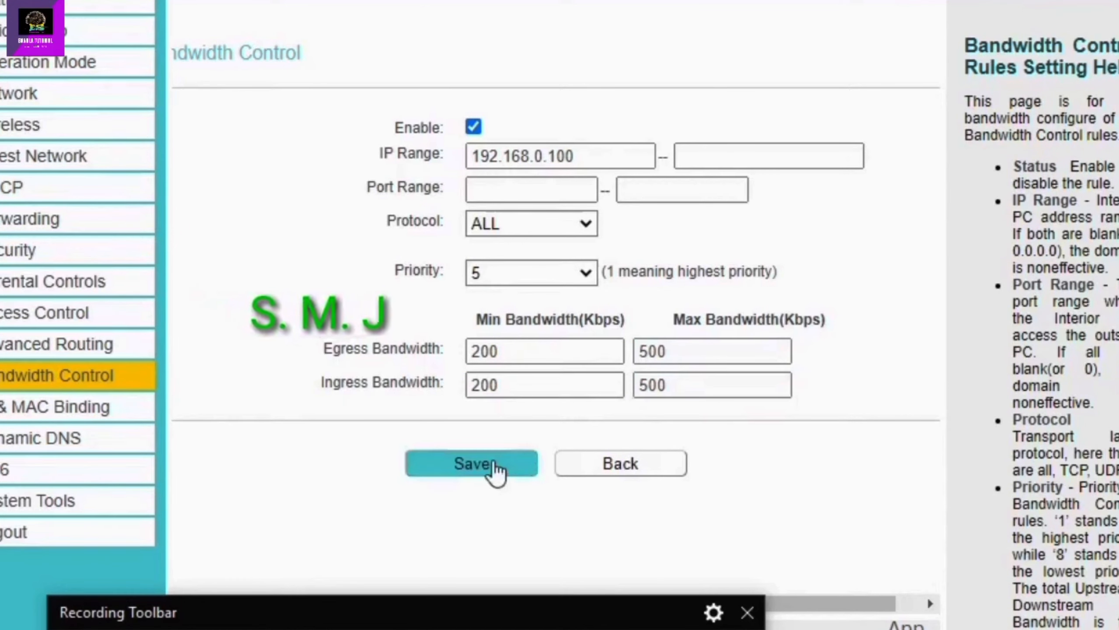
click(494, 468)
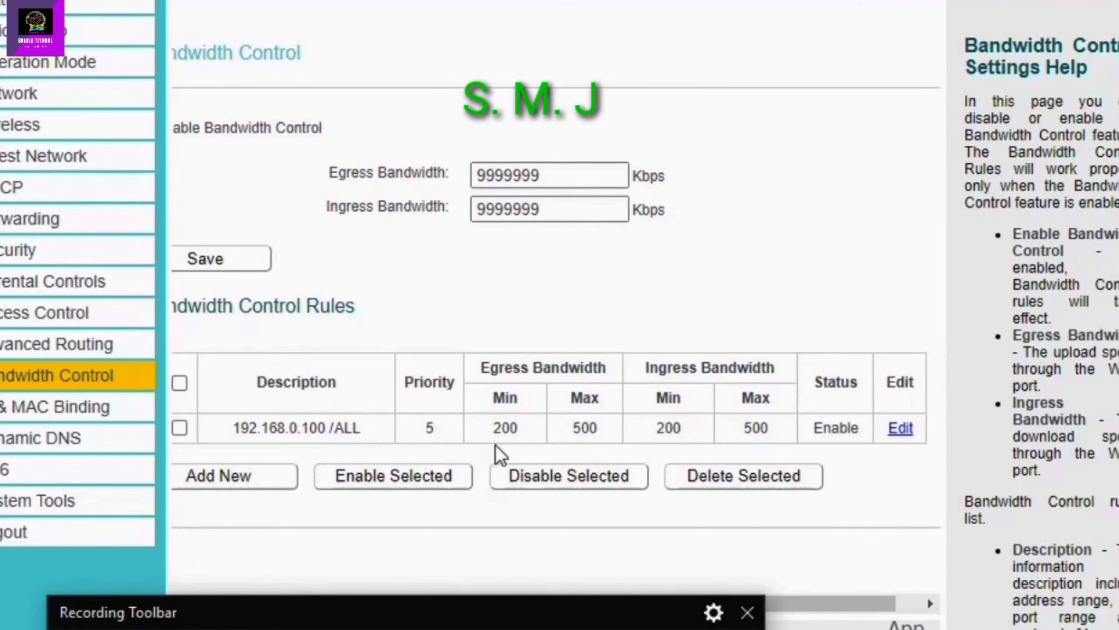
mouse_move(564, 589)
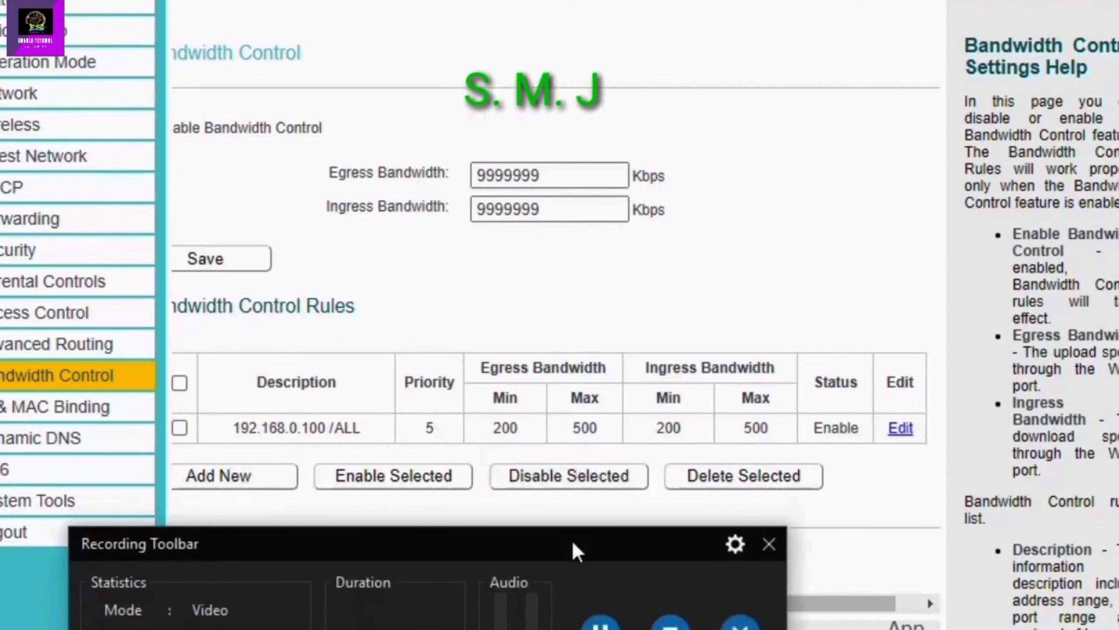
drag(573, 545, 571, 553)
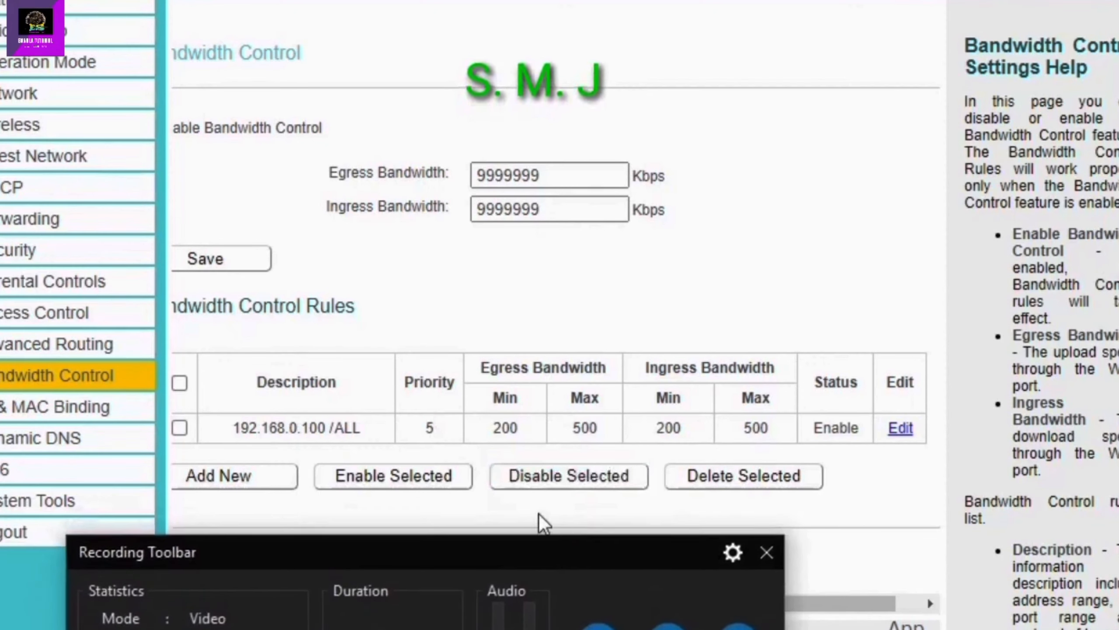